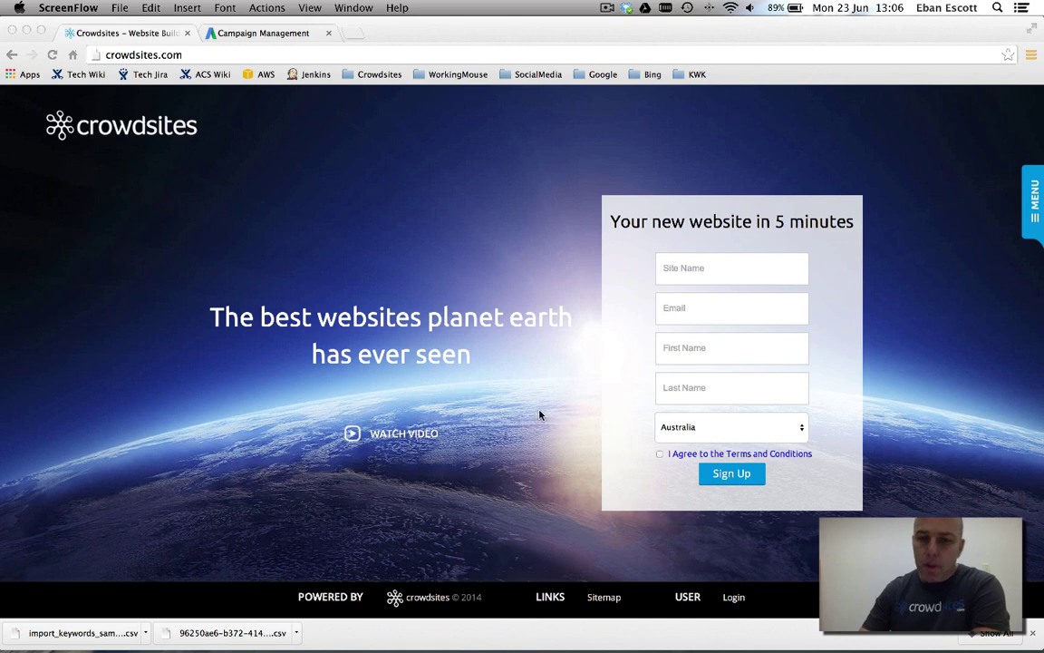
# Log in to the Crowdsites website with the pre-filled account credentials.
pyautogui.click(732, 581)
pyautogui.click(734, 597)
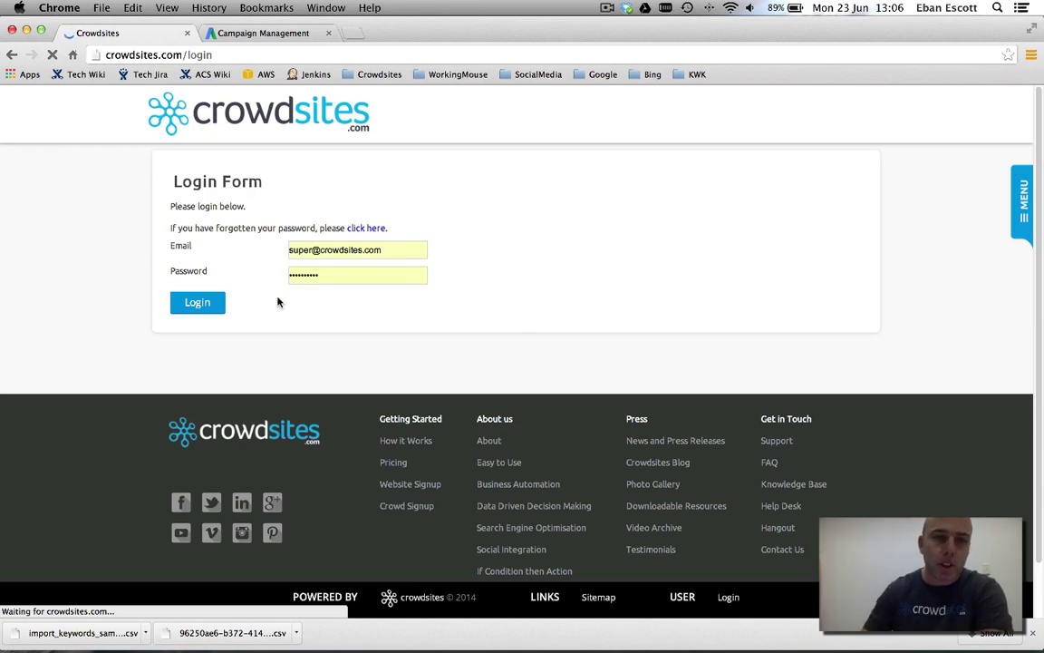
pyautogui.click(215, 303)
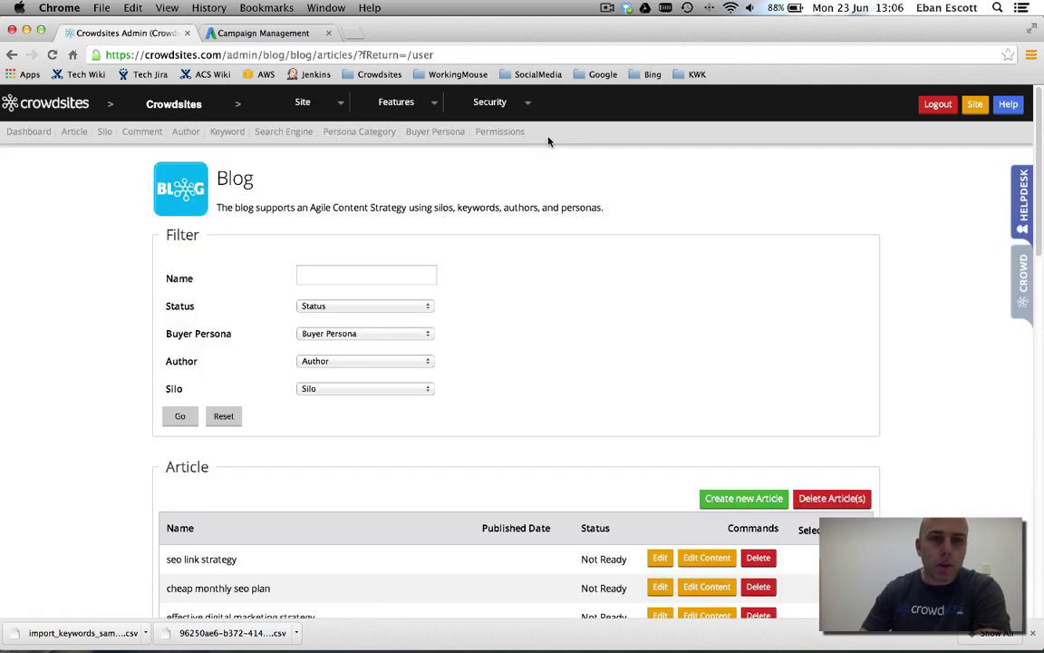
# Open the Blog feature's dashboard and expand the Content Strategy for the Web node in the silo chart.
pyautogui.moveTo(406, 101)
pyautogui.moveTo(405, 126)
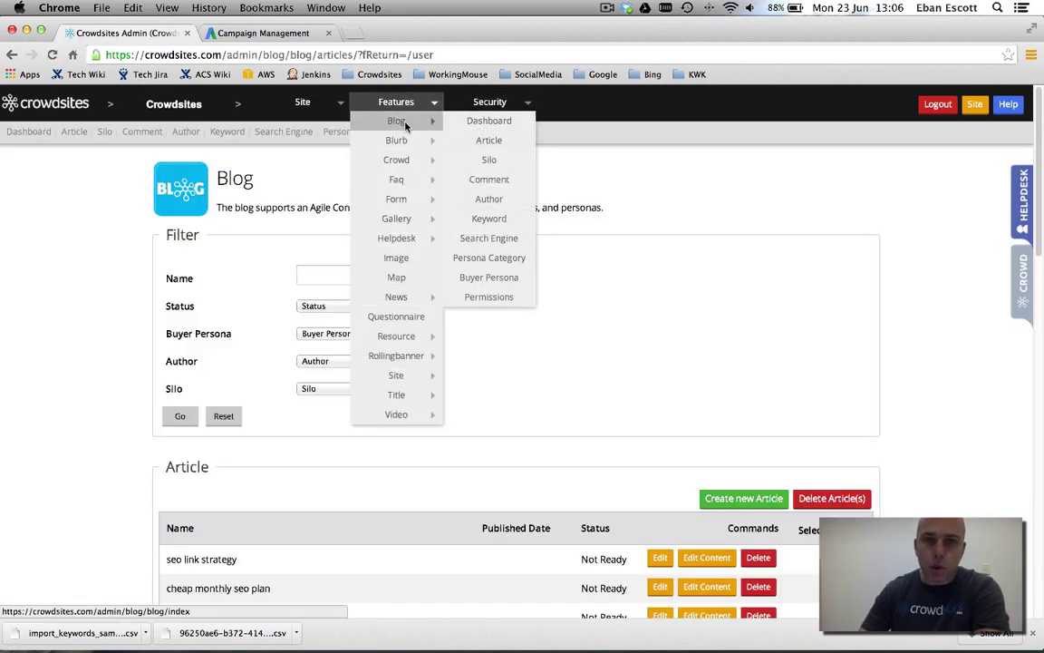
pyautogui.click(499, 128)
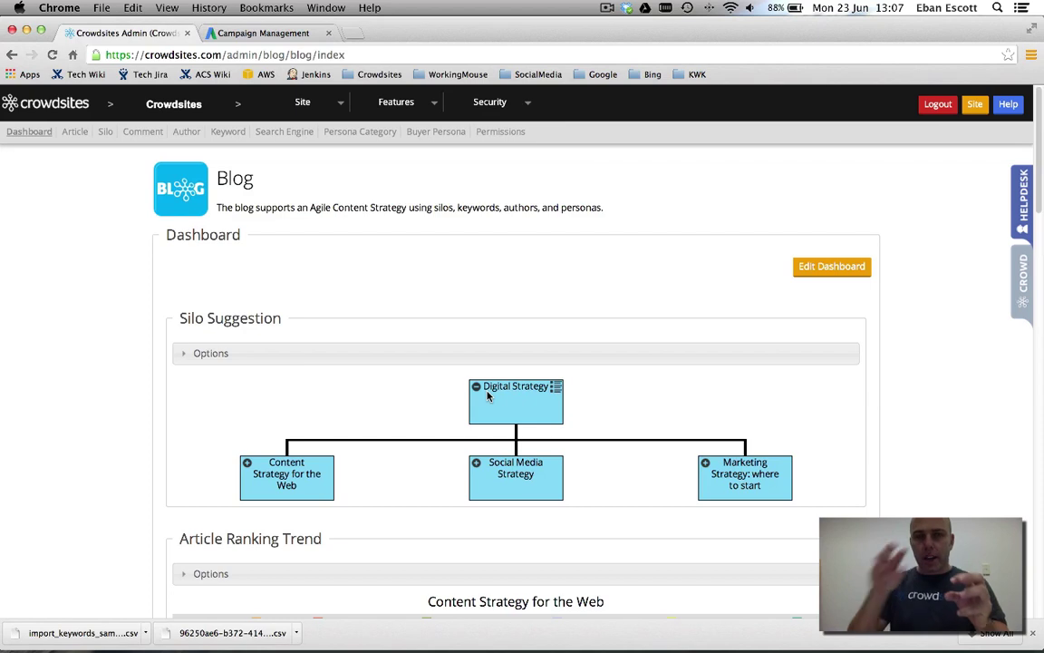
pyautogui.click(247, 463)
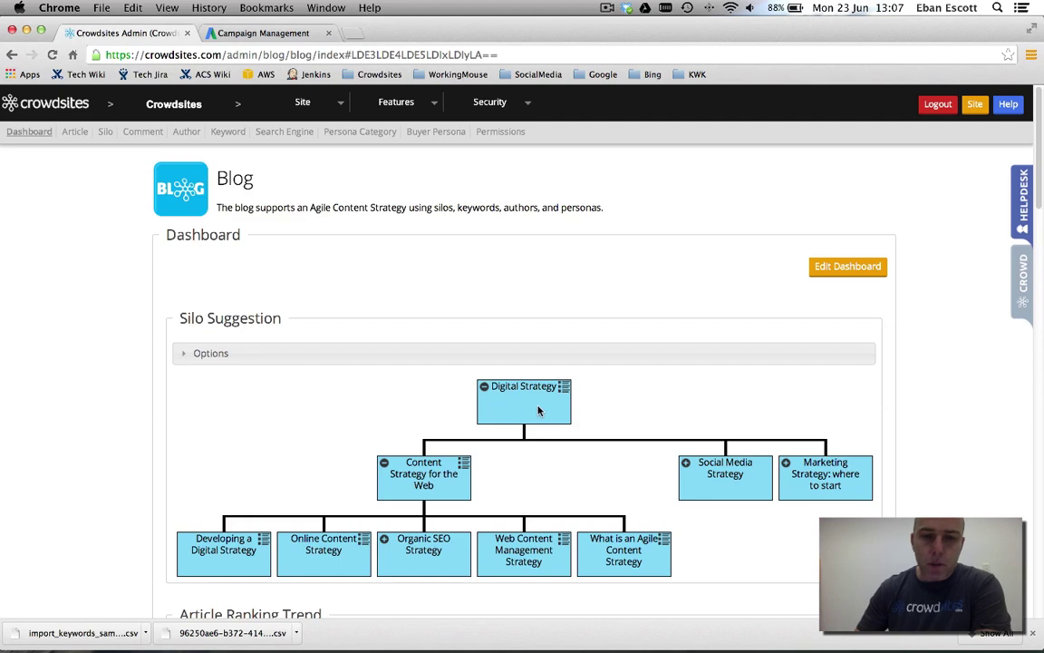
# Search Google in a new tab for the ranking table's keyword "organic seo strategy" and check the Crowdsites result.
pyautogui.scroll(-5, 535, 407)
pyautogui.scroll(-15, 536, 407)
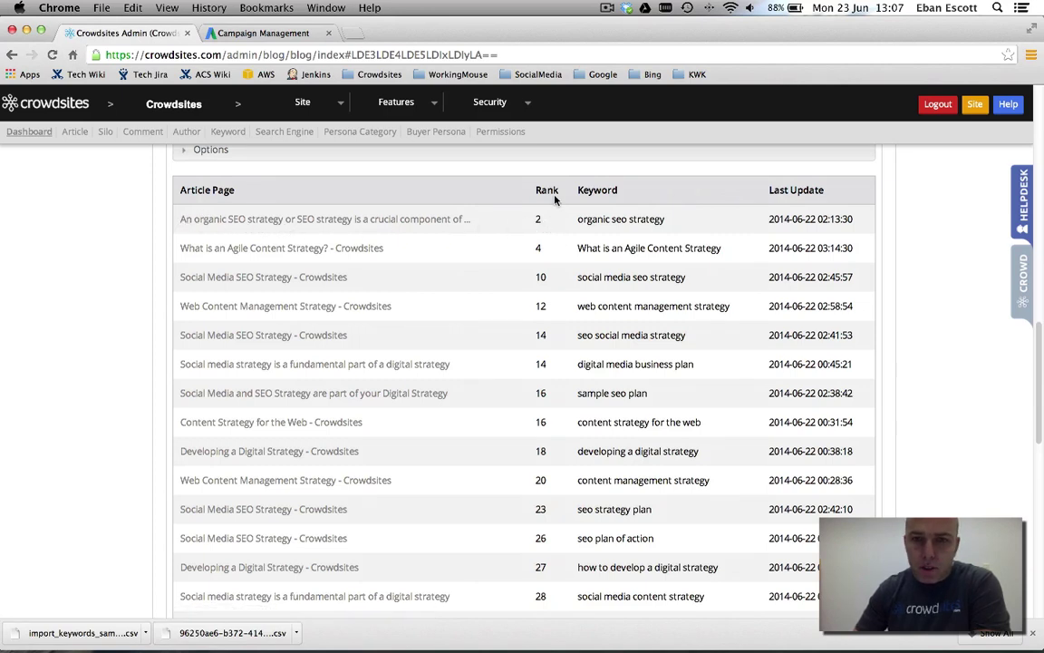
pyautogui.moveTo(577, 221); pyautogui.dragTo(668, 234)
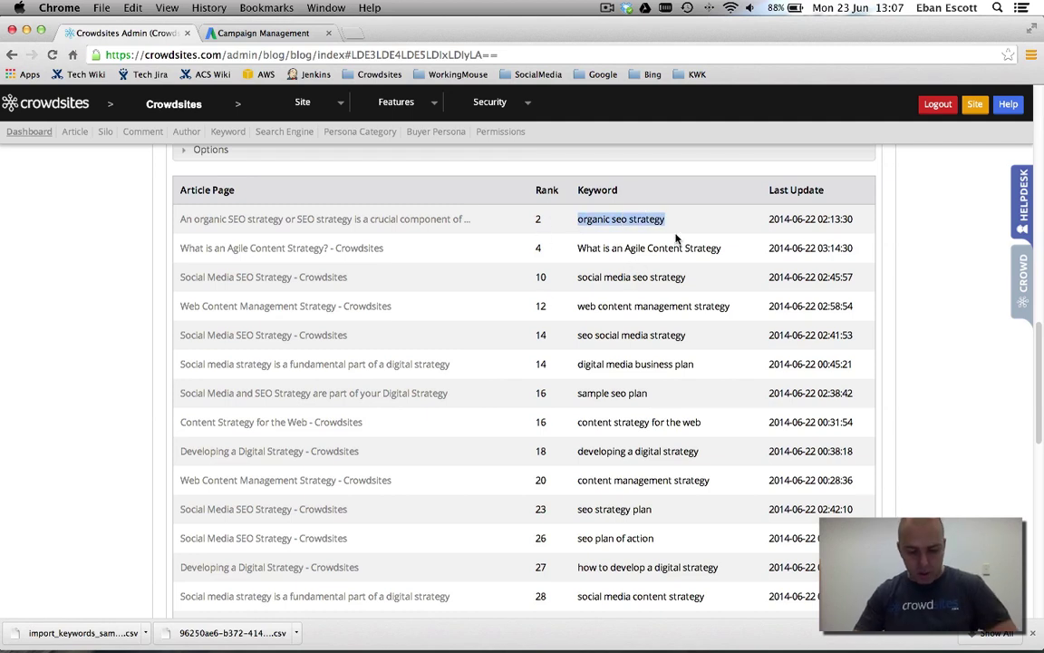
pyautogui.press('super+c')
pyautogui.press('super+t')
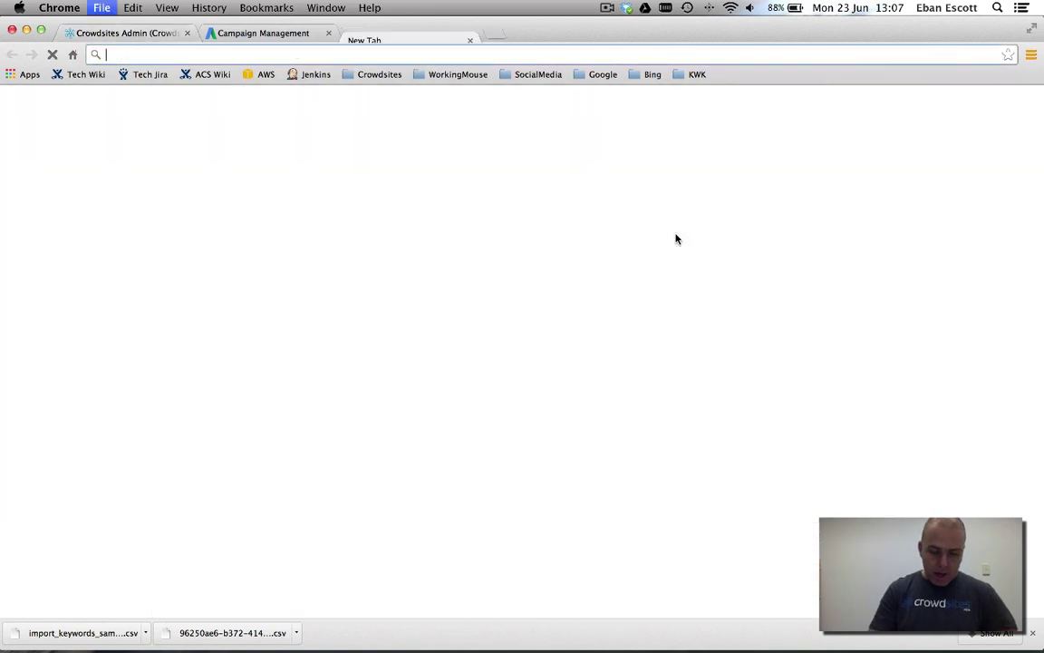
pyautogui.press('super+v')
pyautogui.press('Return')
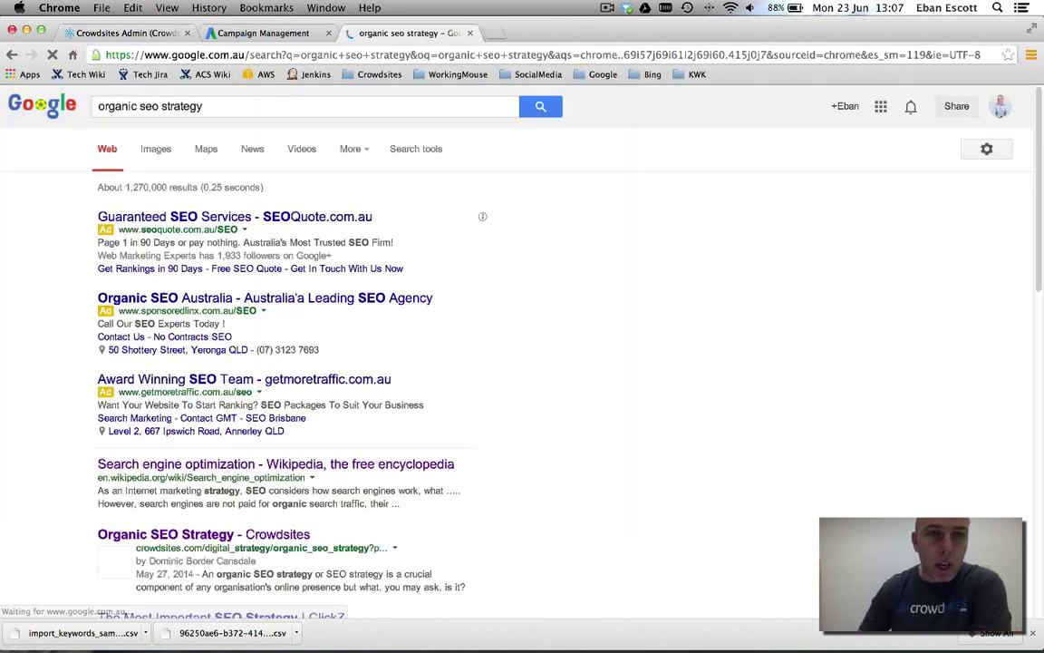
pyautogui.scroll(-1, 362, 499)
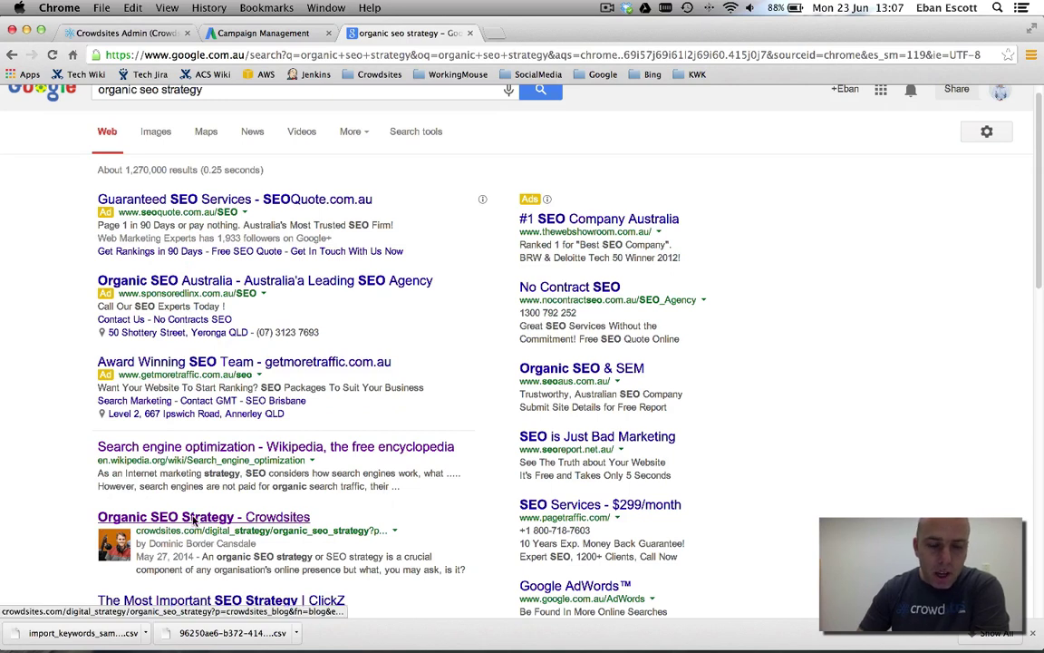
pyautogui.click(236, 518)
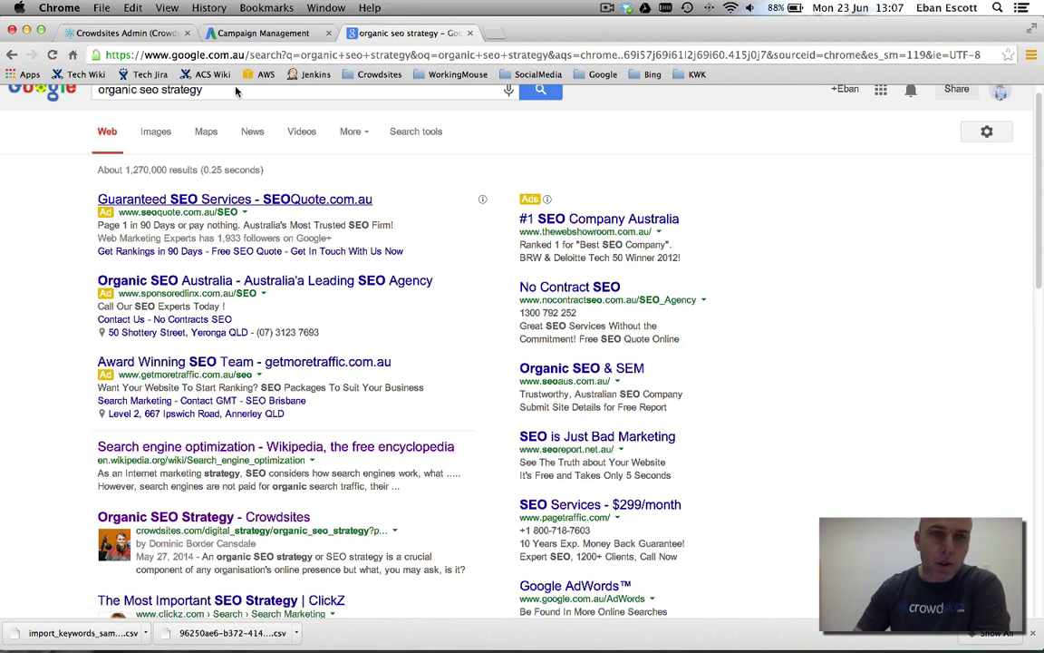
# Return to the blog dashboard and update the Silo Suggestion chart to the Safe Work silo.
pyautogui.click(127, 33)
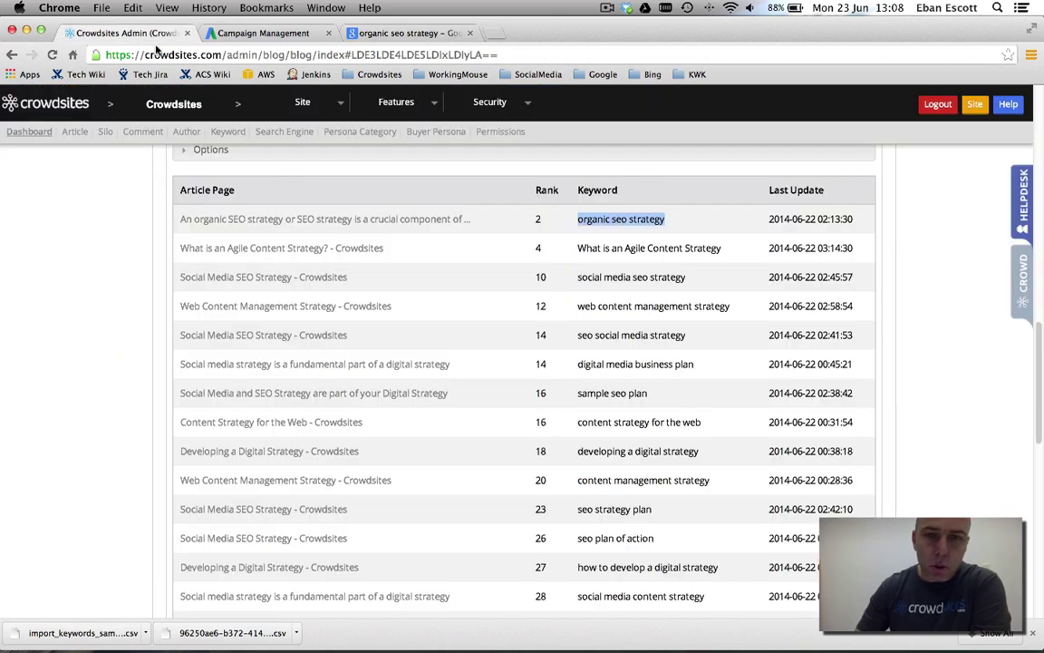
pyautogui.scroll(15, 485, 391)
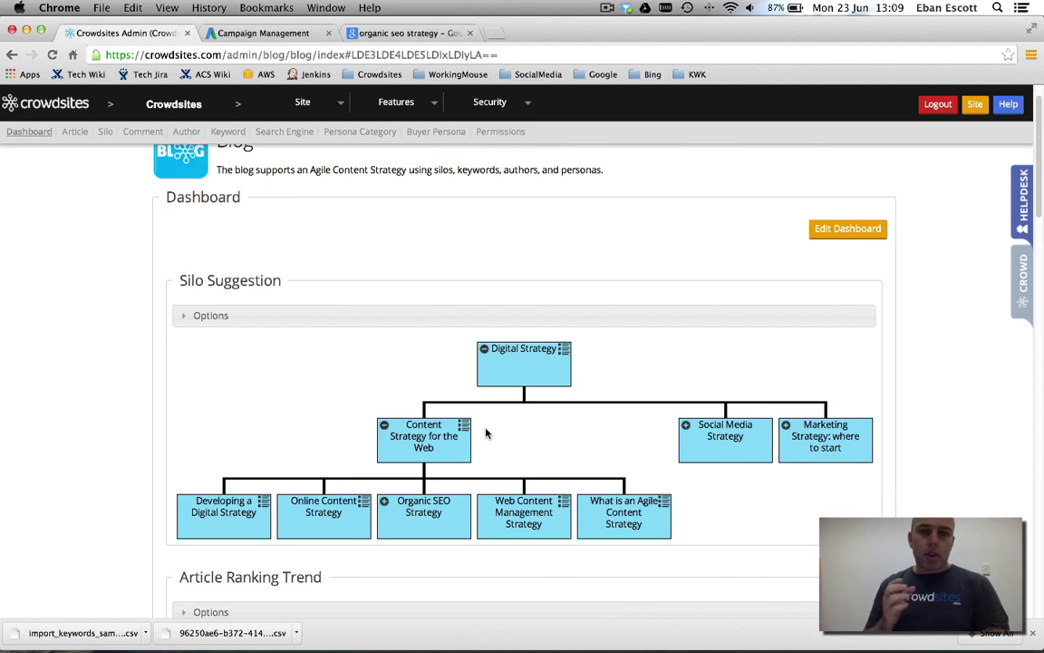
pyautogui.click(185, 322)
pyautogui.click(334, 351)
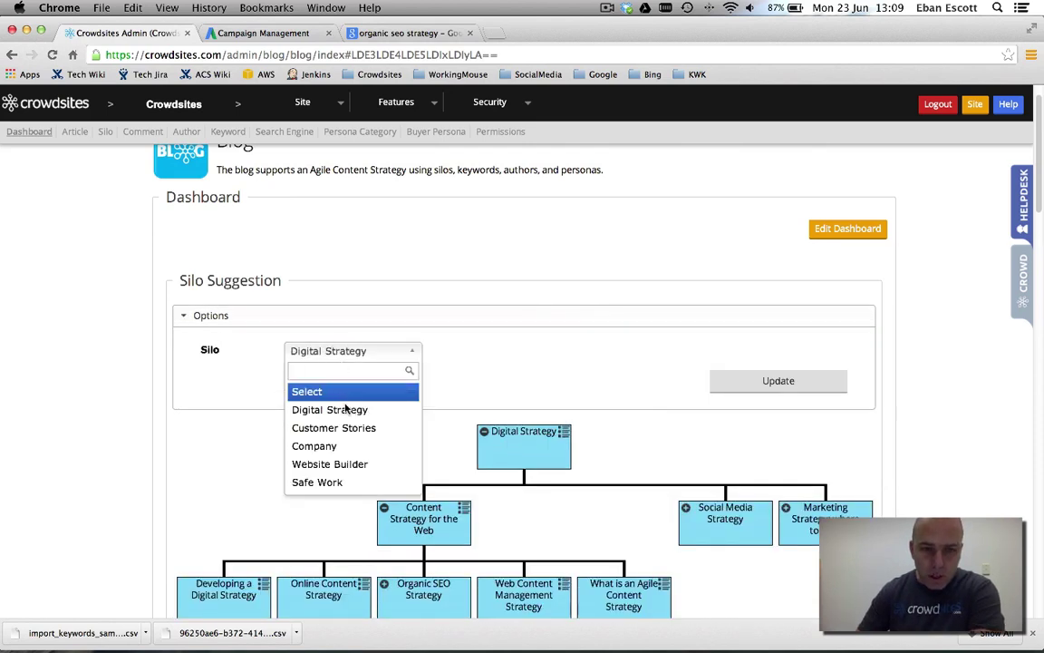
pyautogui.click(326, 482)
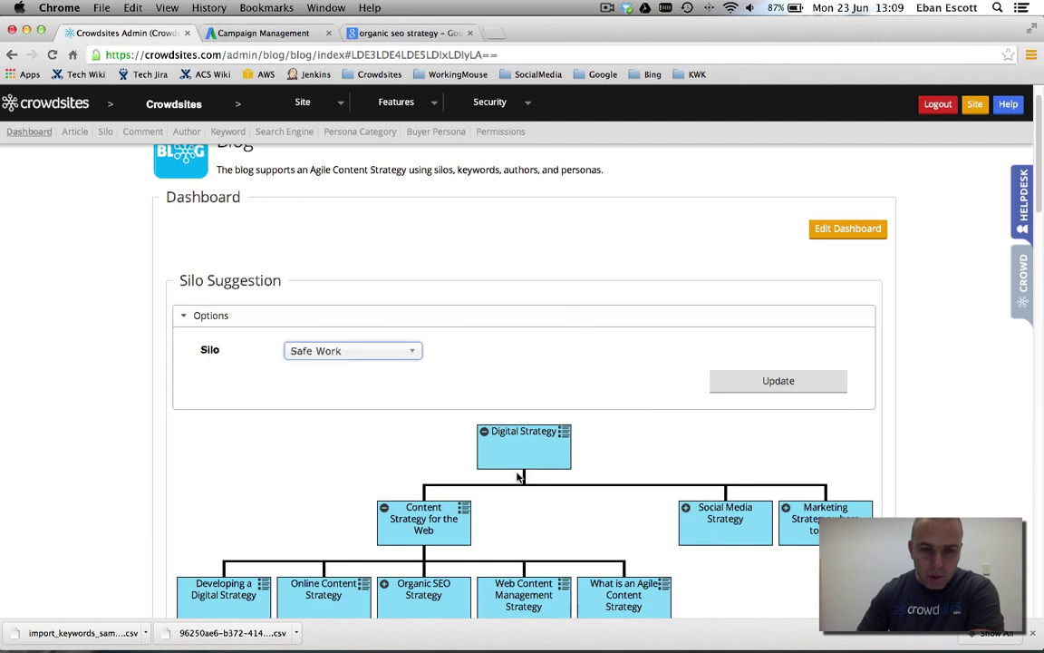
pyautogui.click(773, 388)
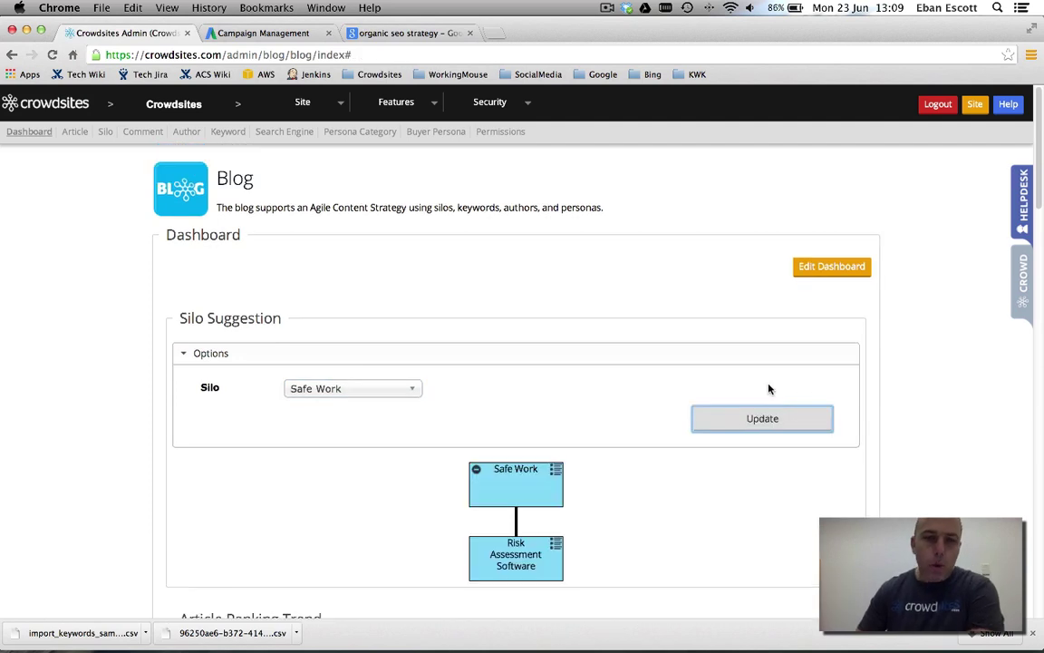
# Start a new article under Risk Assessment Software in the silo chart, with the keyword "construction risk assessment software".
pyautogui.scroll(-2, 660, 404)
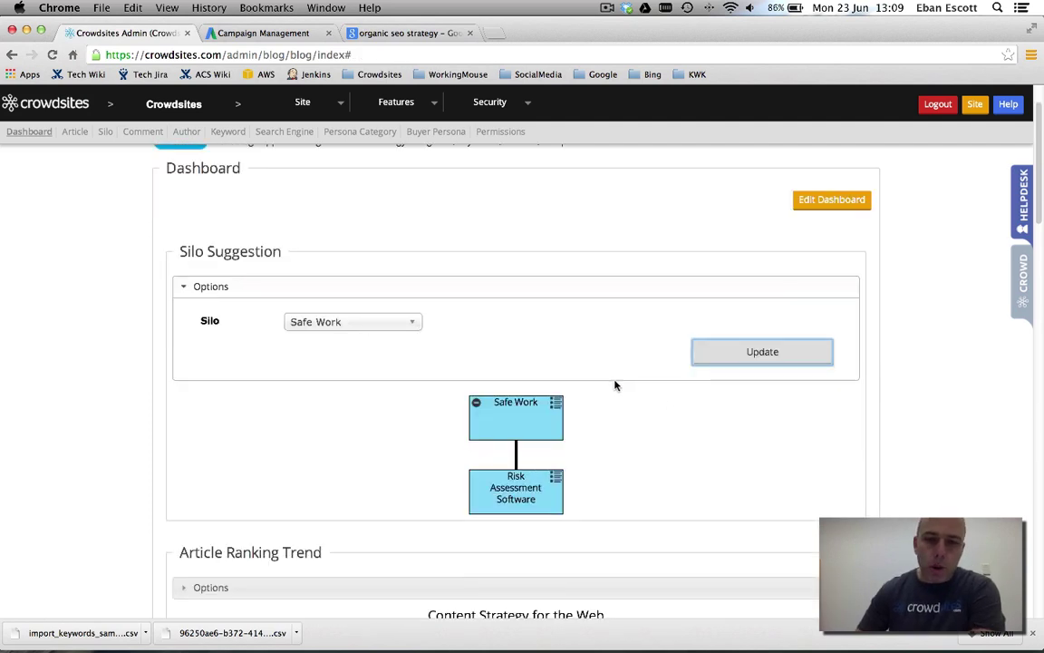
pyautogui.click(556, 480)
pyautogui.click(579, 481)
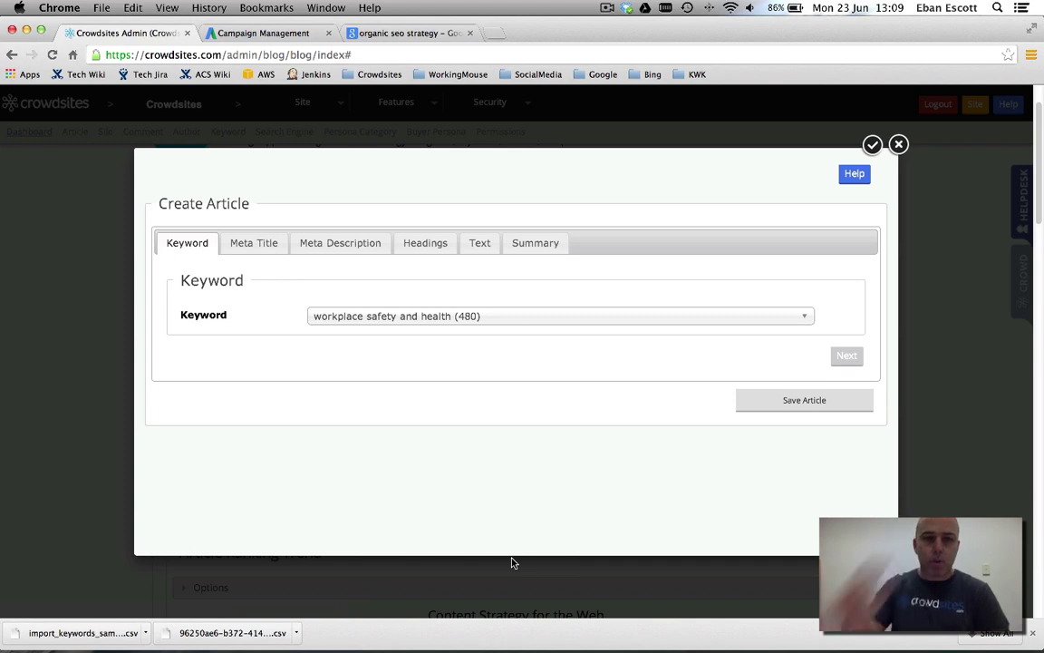
pyautogui.click(452, 321)
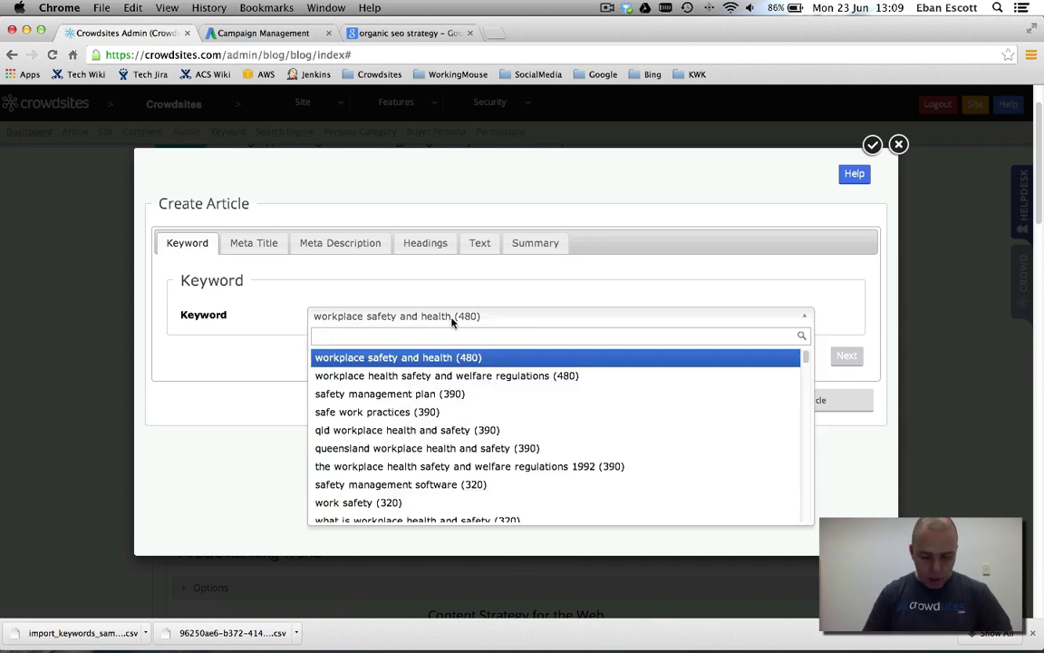
pyautogui.write('constructio')
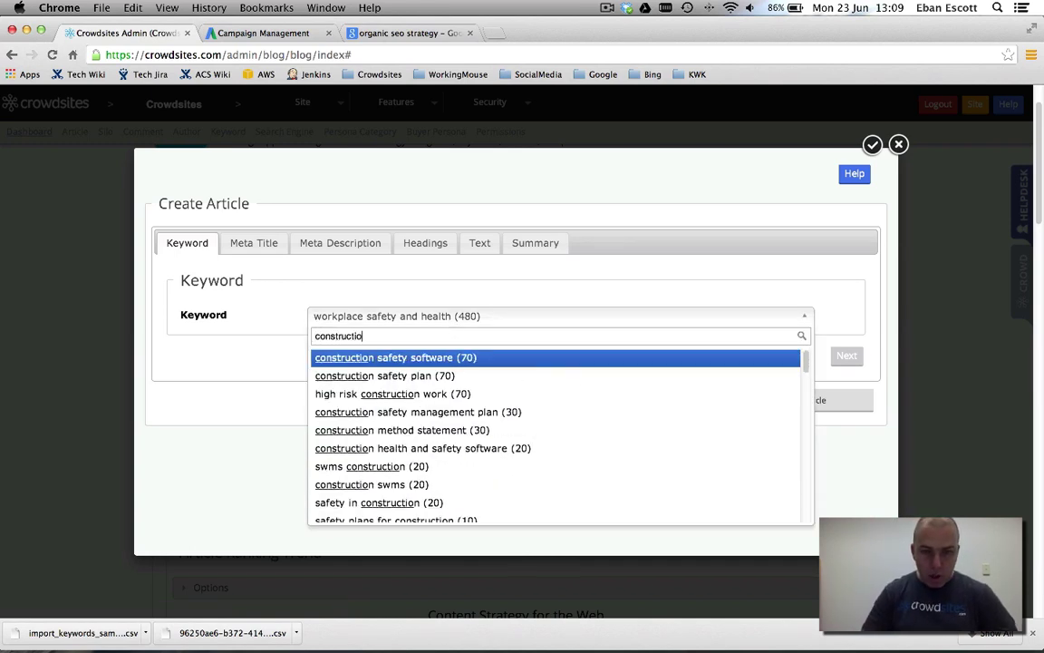
pyautogui.write('n ')
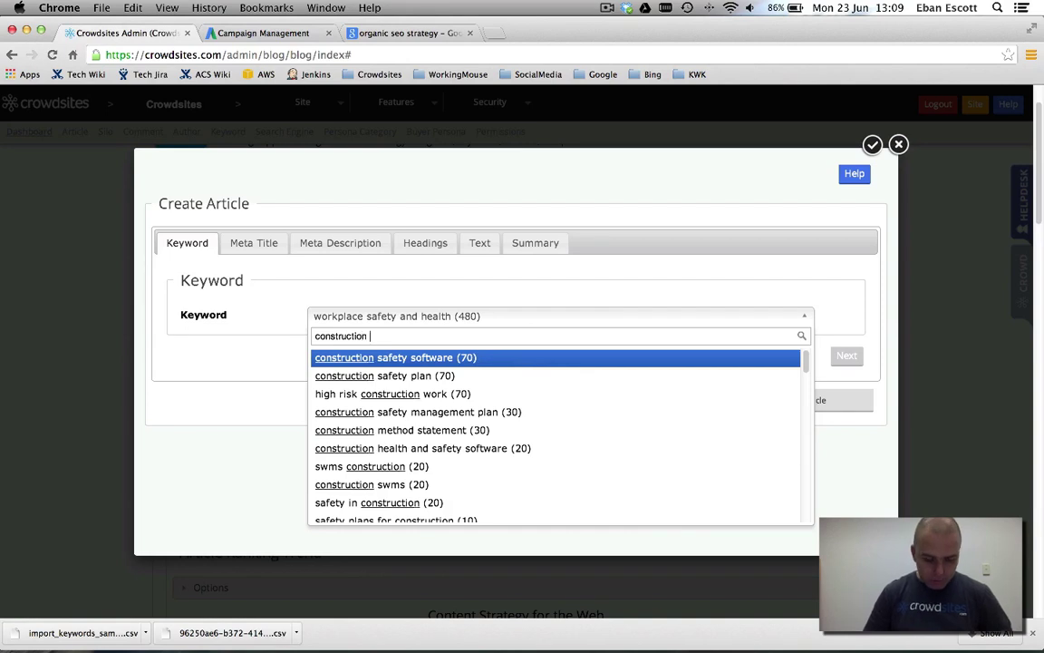
pyautogui.write('risk')
pyautogui.press('Return')
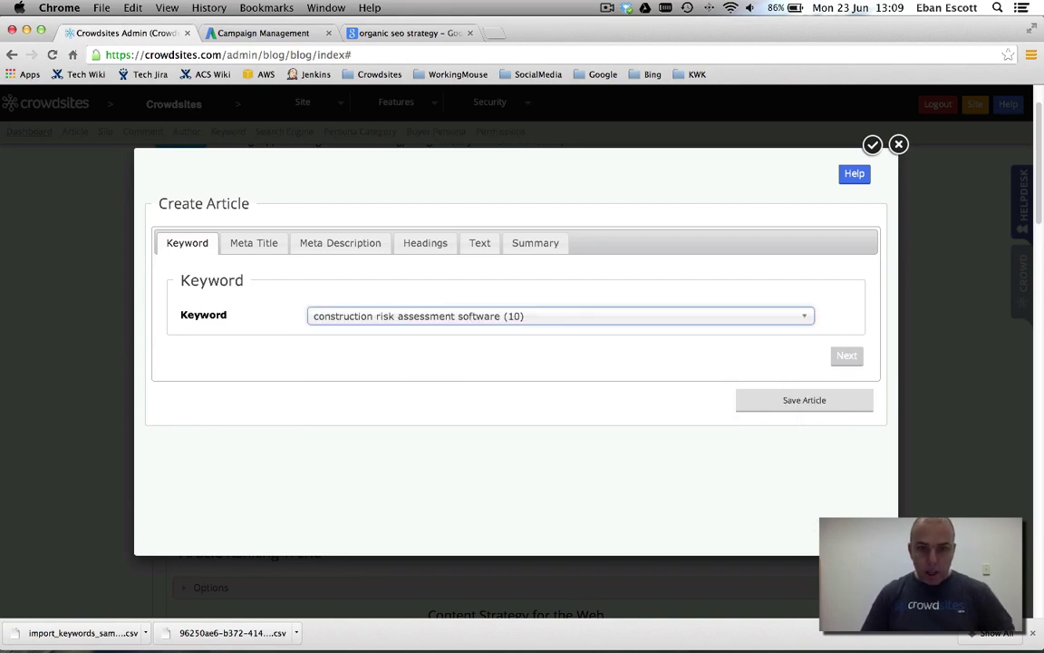
# Leave the meta title and meta description blank and set the article's Heading One to "worksafe".
pyautogui.click(847, 356)
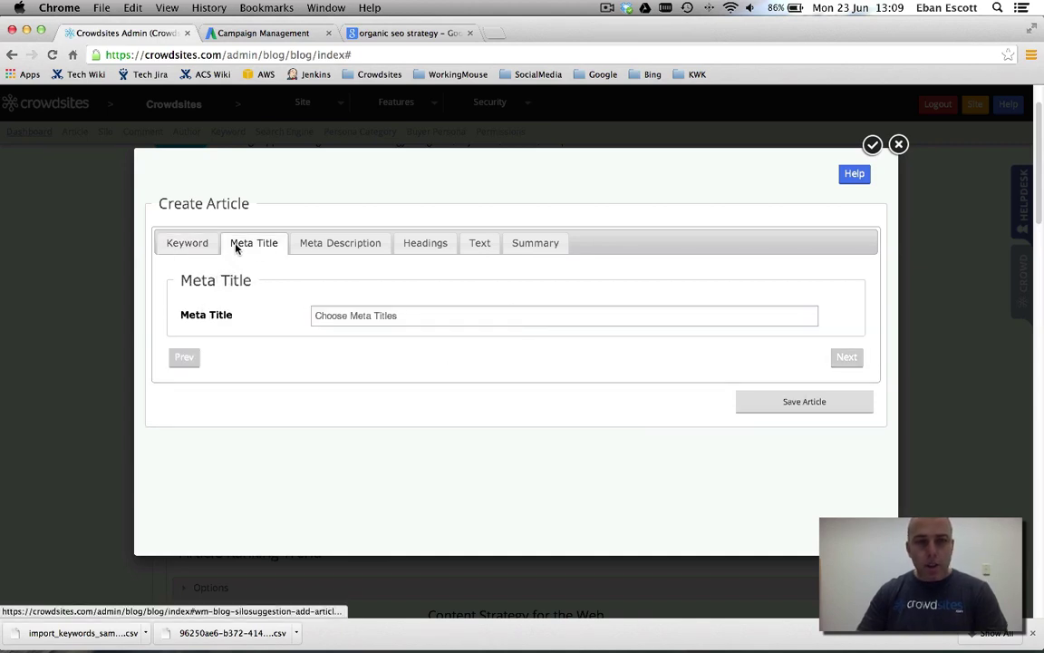
pyautogui.click(337, 243)
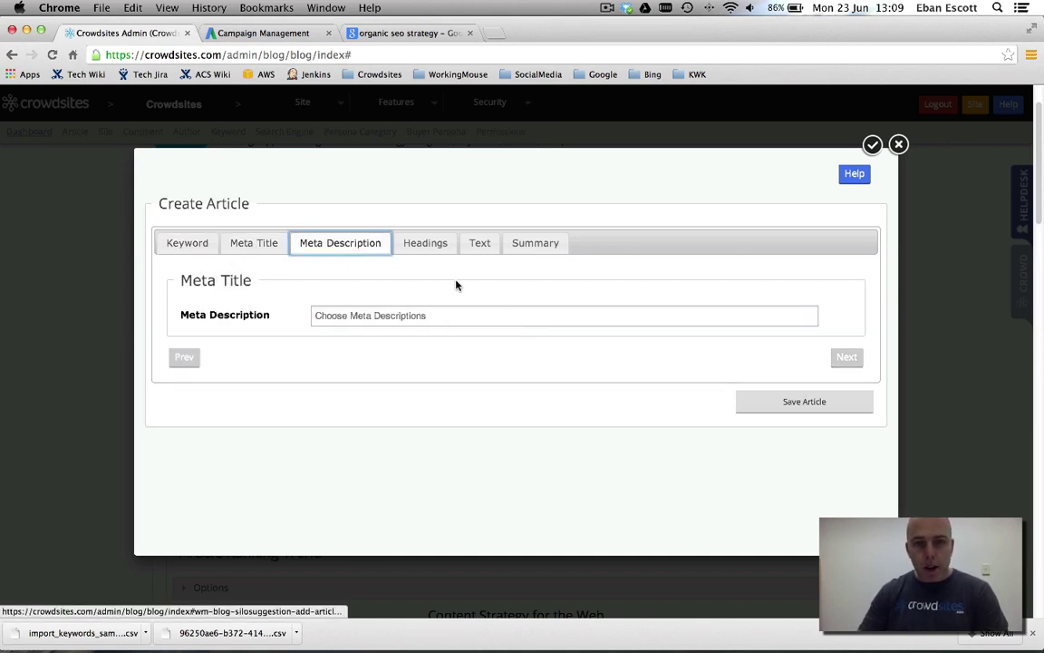
pyautogui.click(433, 243)
pyautogui.click(385, 319)
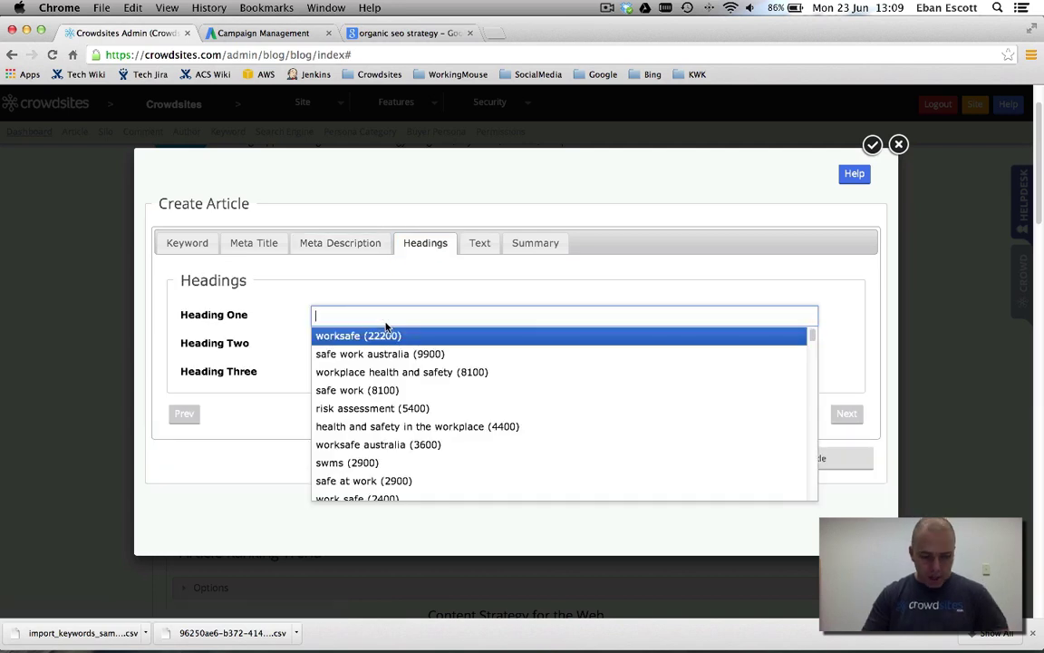
pyautogui.click(385, 331)
# Add the text keywords "safe work australia" and "construction safety software", then review the summary and save the article.
pyautogui.click(479, 243)
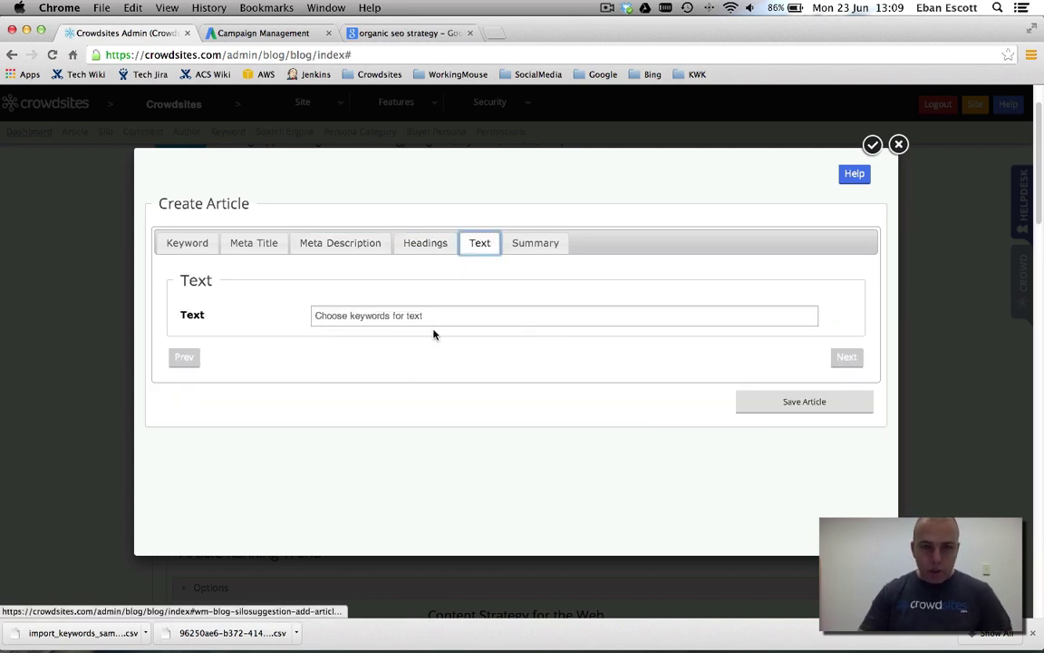
pyautogui.click(410, 317)
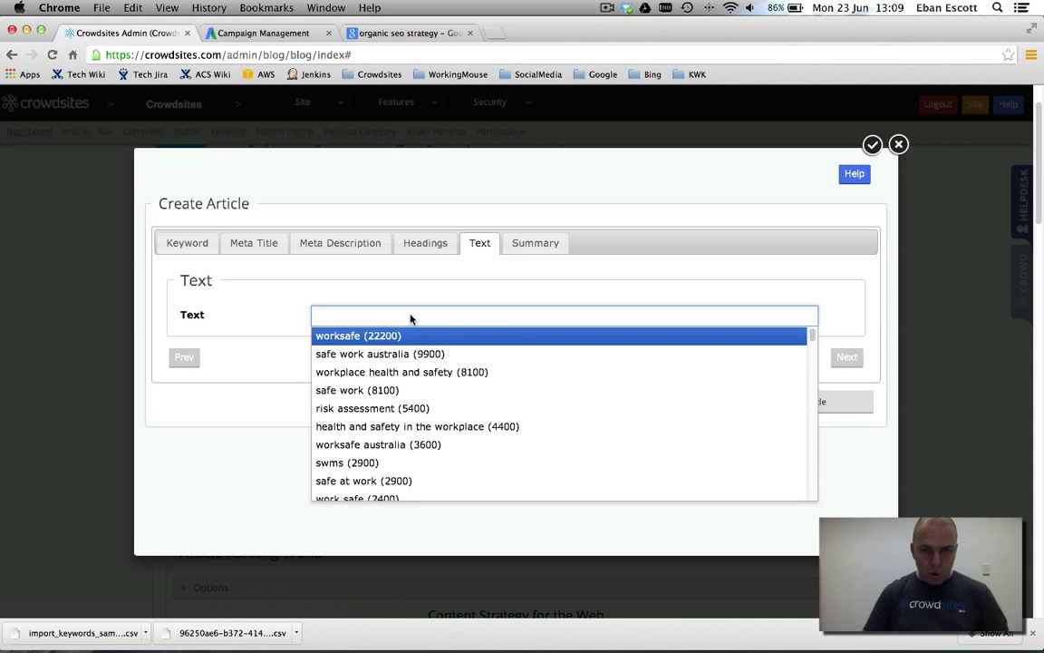
pyautogui.press('Down')
pyautogui.press('Return')
pyautogui.write('constr')
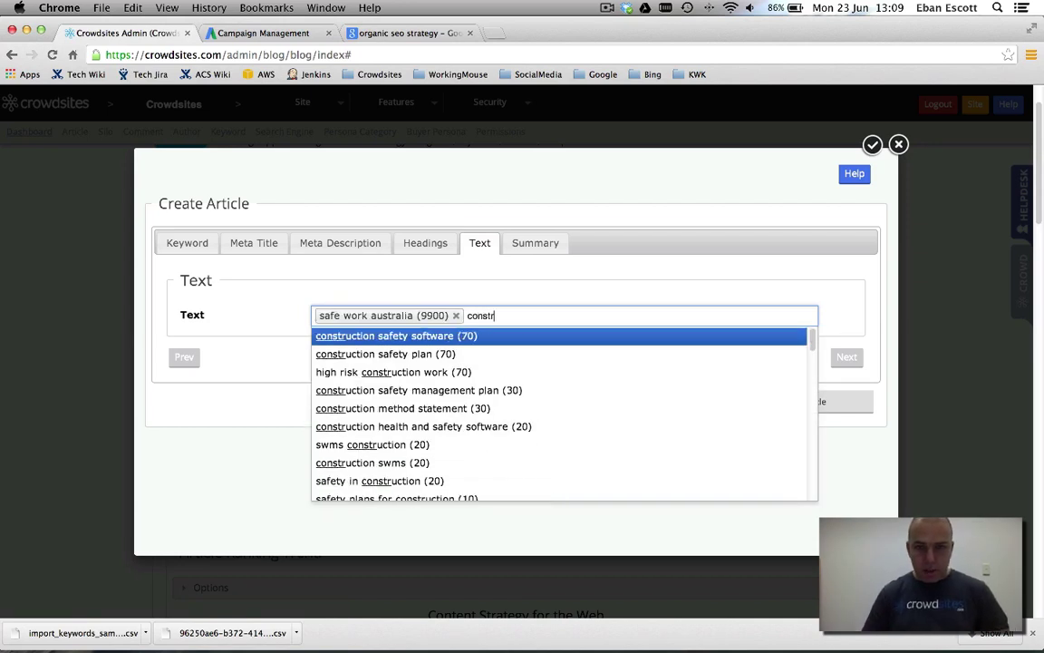
pyautogui.press('Return')
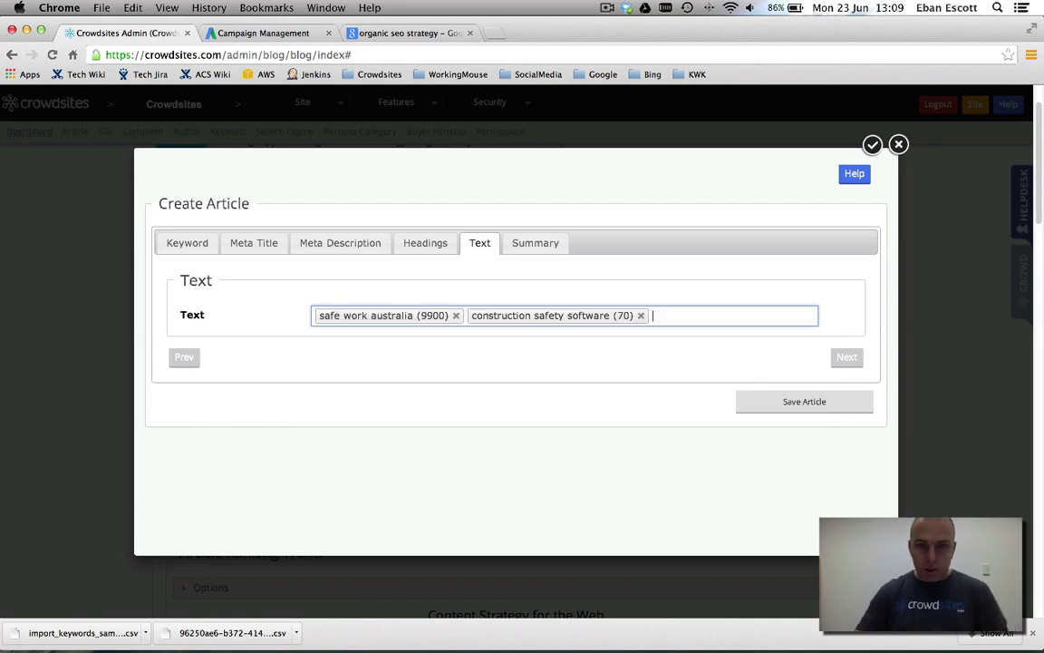
pyautogui.click(534, 244)
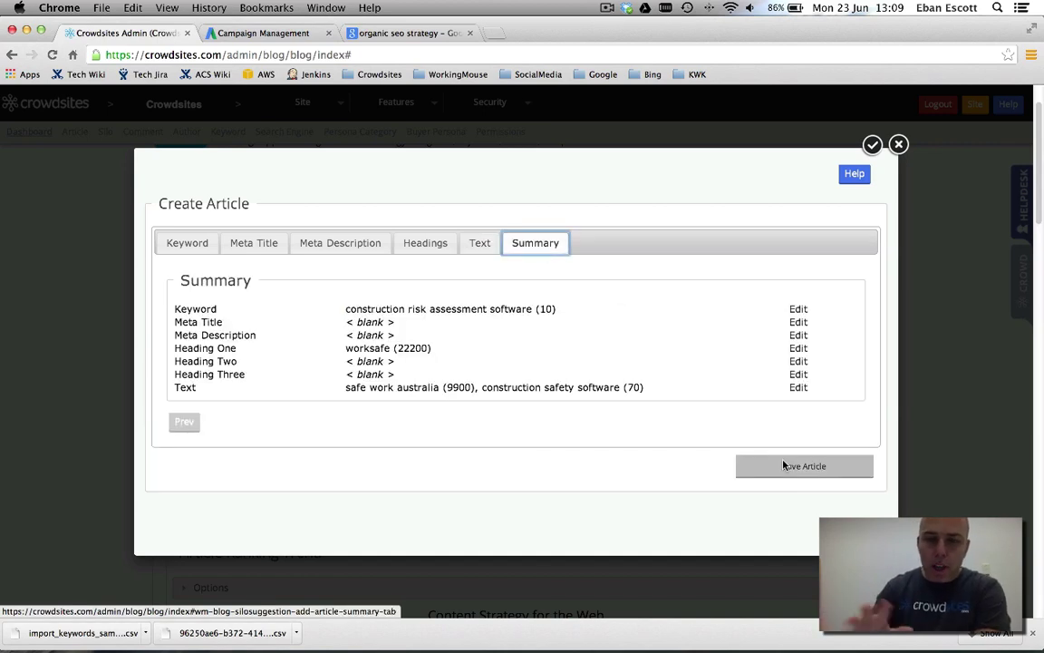
pyautogui.click(803, 469)
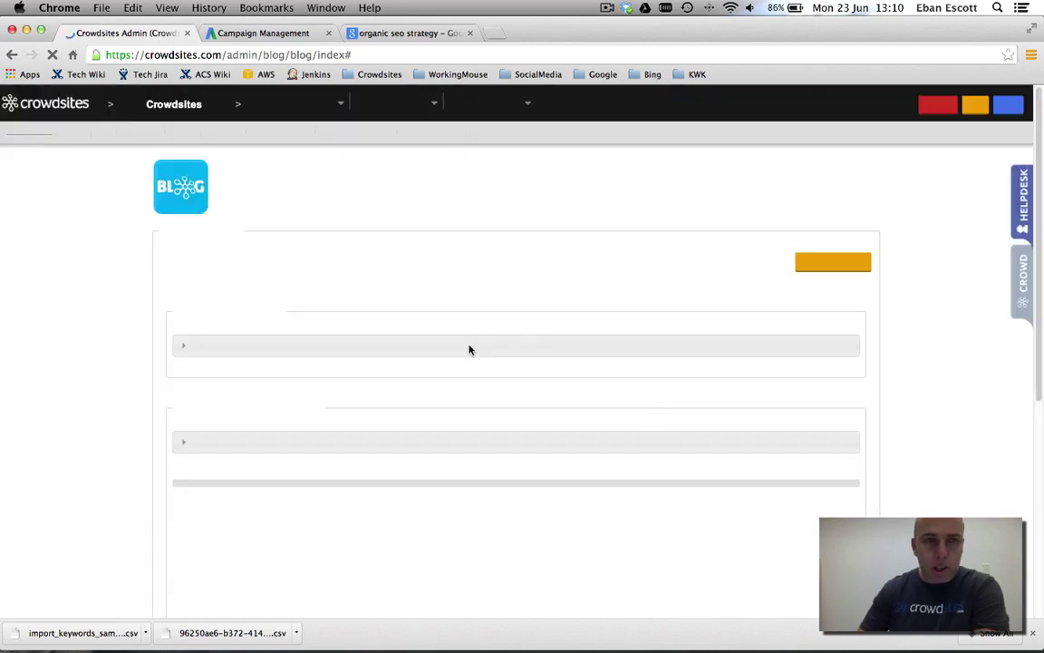
# Expand Risk Assessment Software in the silo chart and open the "construction risk assessment software" article for content editing.
pyautogui.click(186, 288)
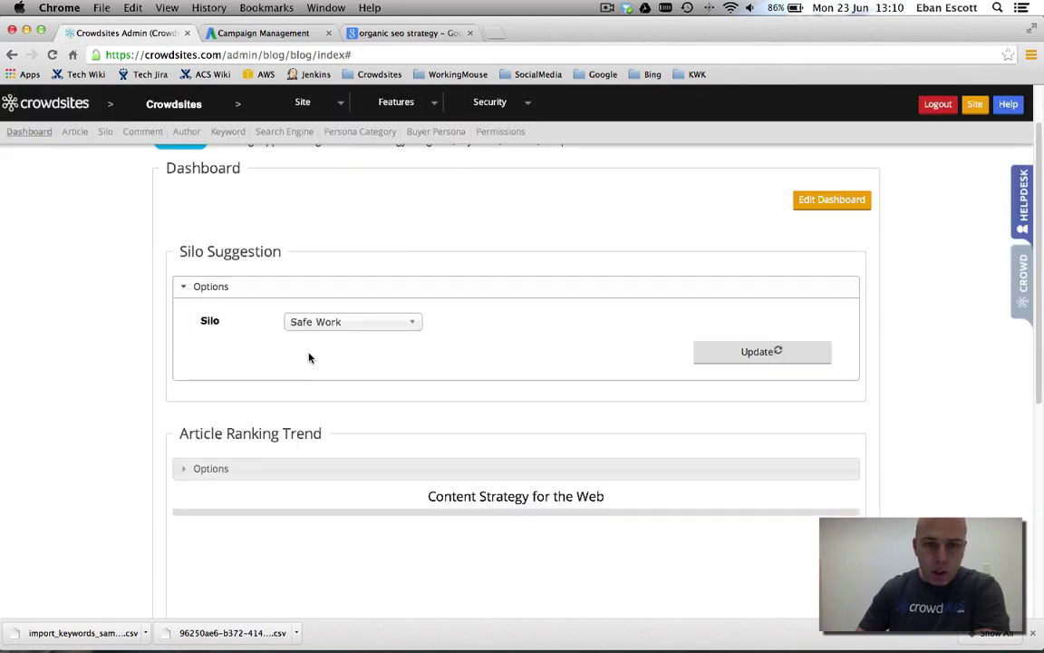
pyautogui.click(533, 475)
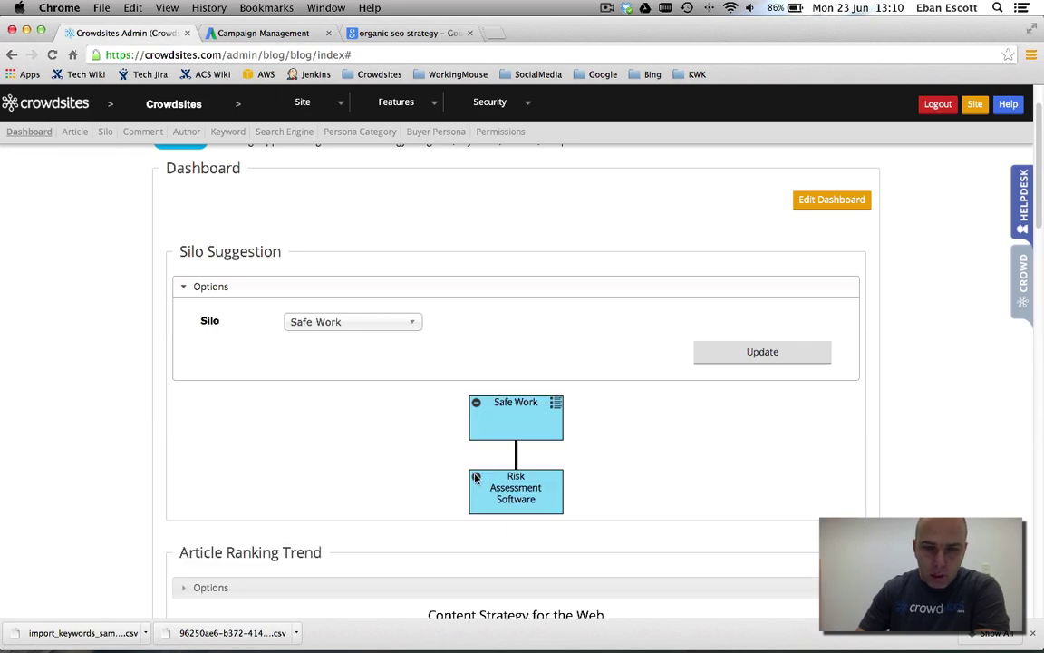
pyautogui.scroll(-2, 543, 462)
pyautogui.click(556, 455)
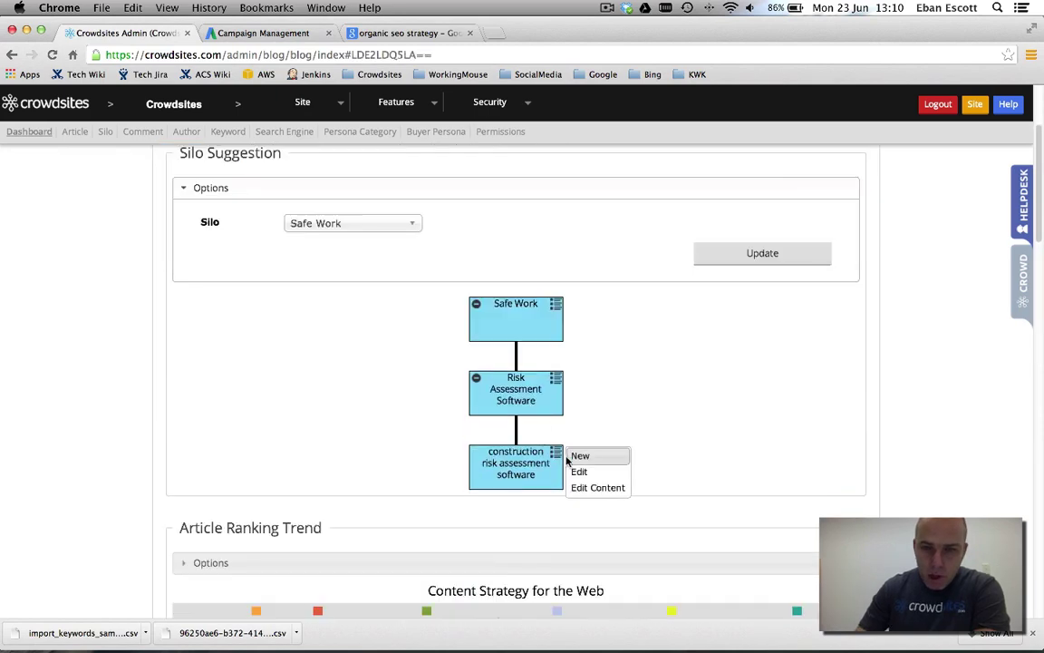
pyautogui.click(589, 488)
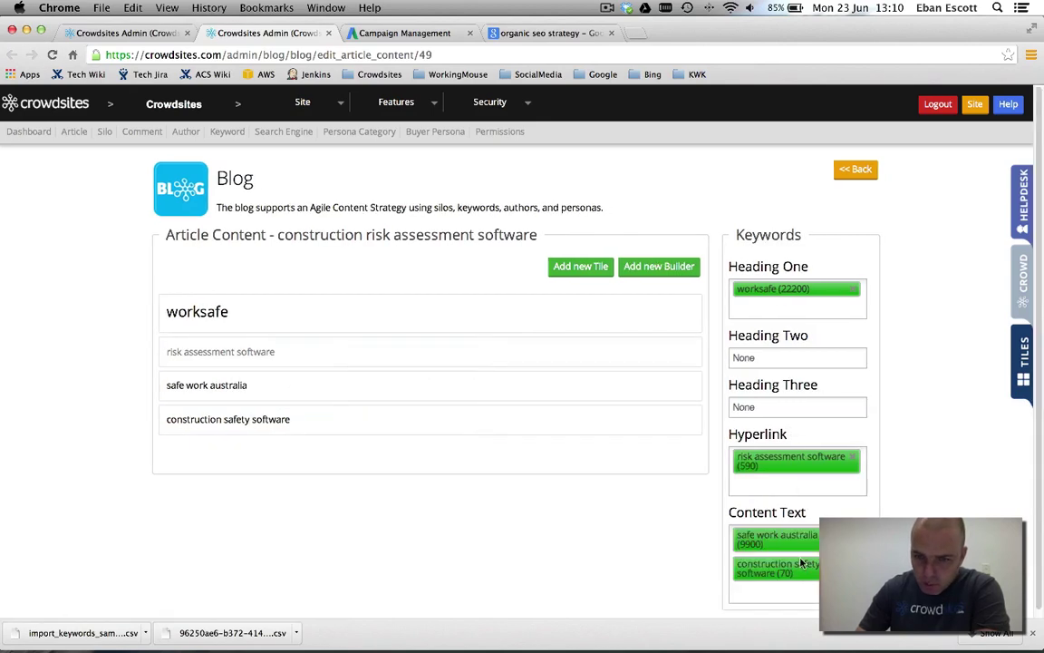
# Add the keyword "worksafe" to the article's Content Text keywords.
pyautogui.click(796, 585)
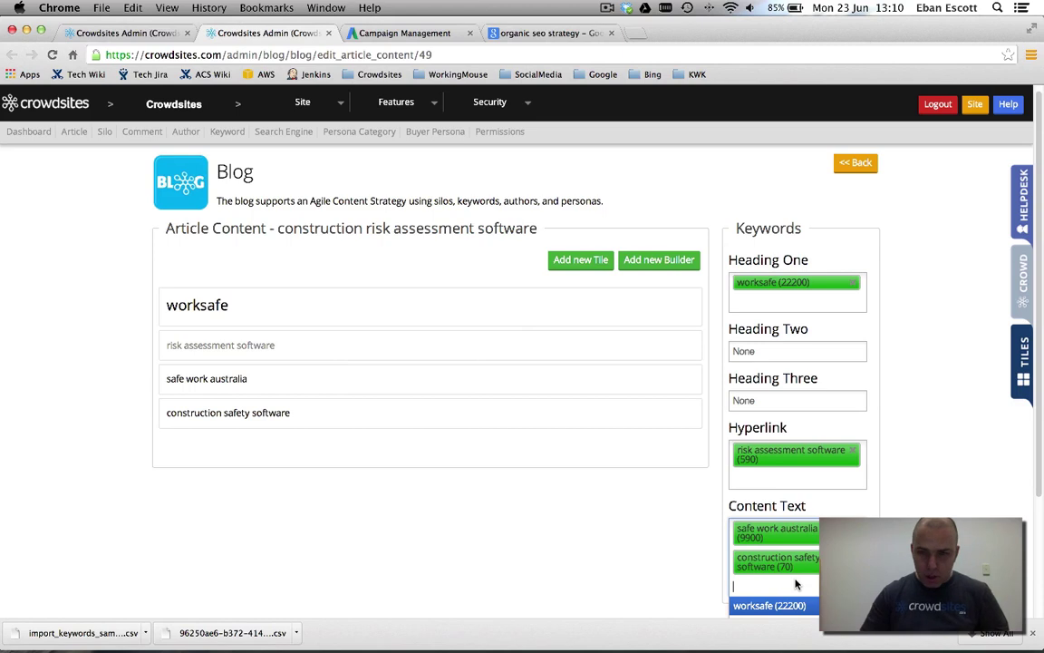
pyautogui.press('Return')
pyautogui.scroll(-1, 789, 515)
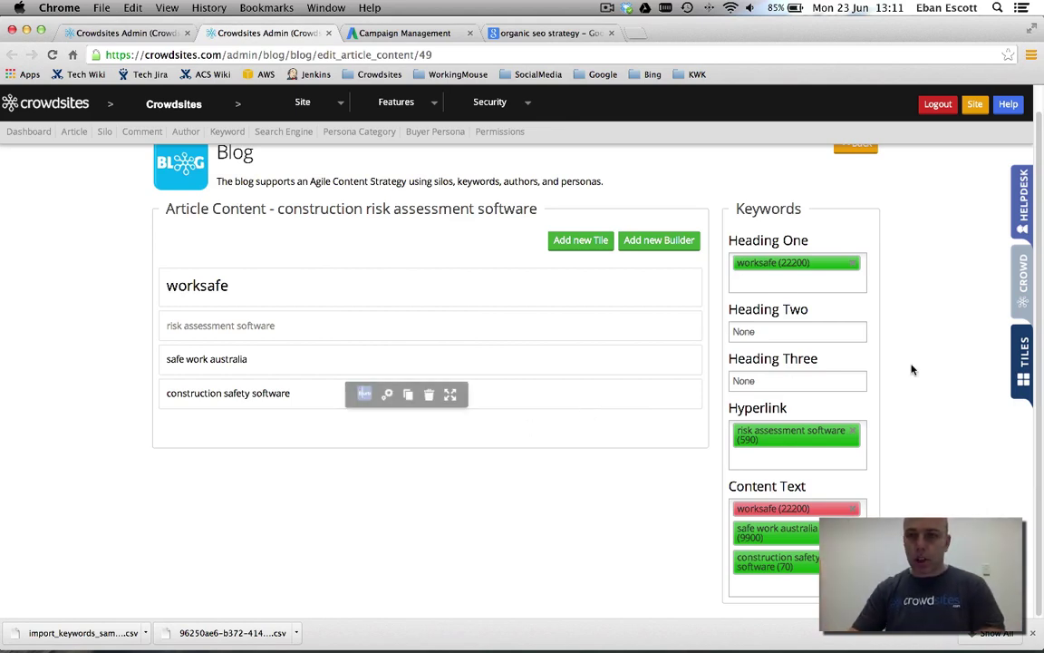
# Insert an empty Text tile between the "worksafe" heading and the "risk assessment software" hyperlink, and close the tile palette.
pyautogui.click(1022, 363)
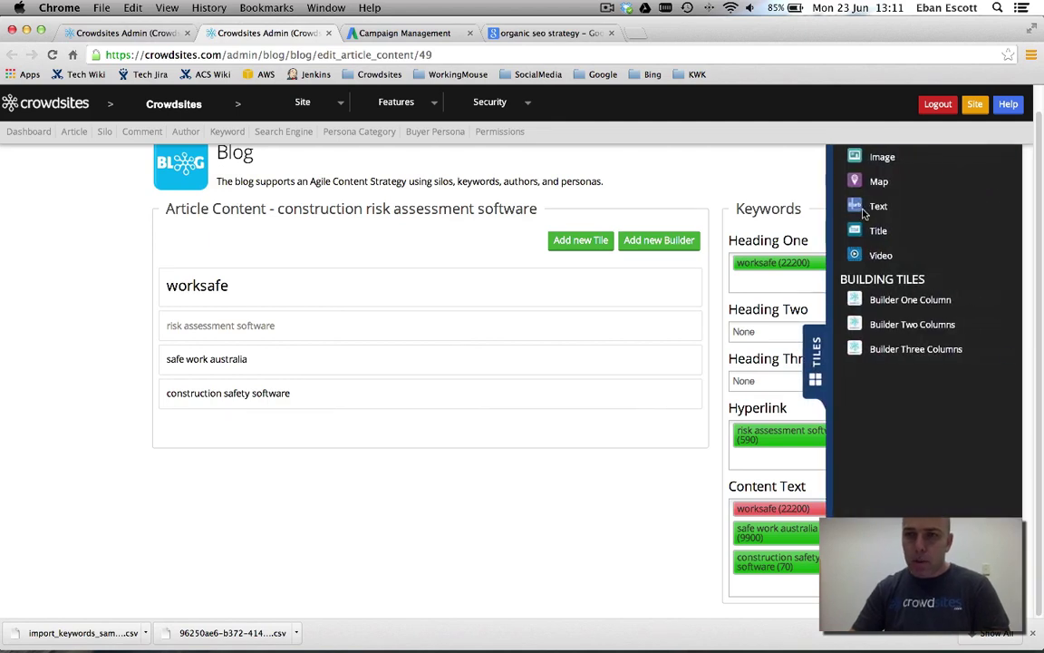
pyautogui.moveTo(864, 201); pyautogui.dragTo(319, 371)
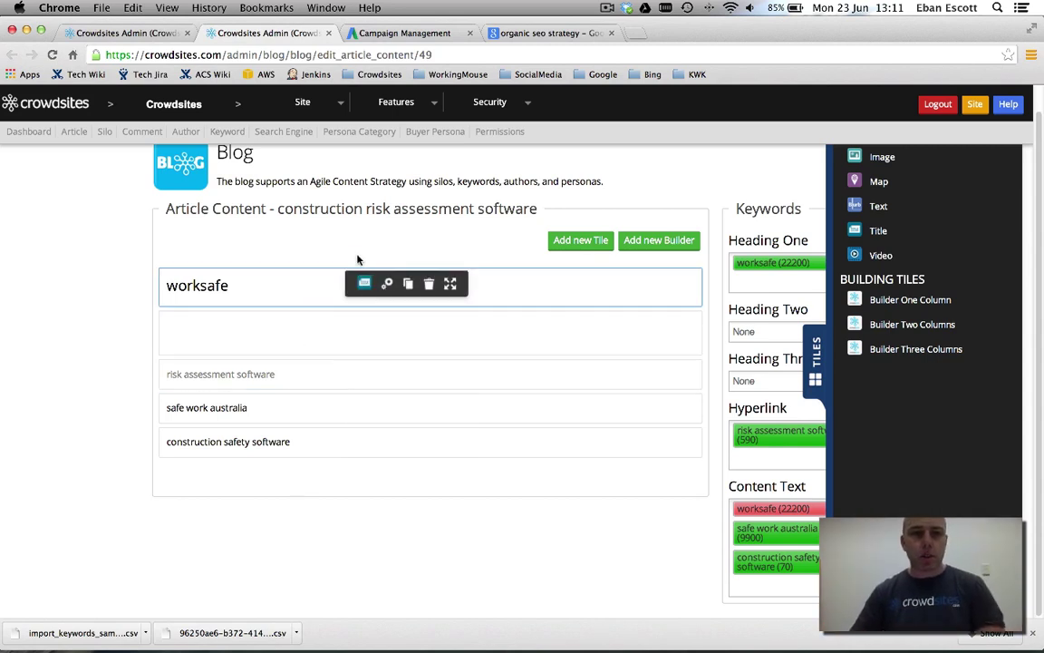
pyautogui.scroll(1, 317, 236)
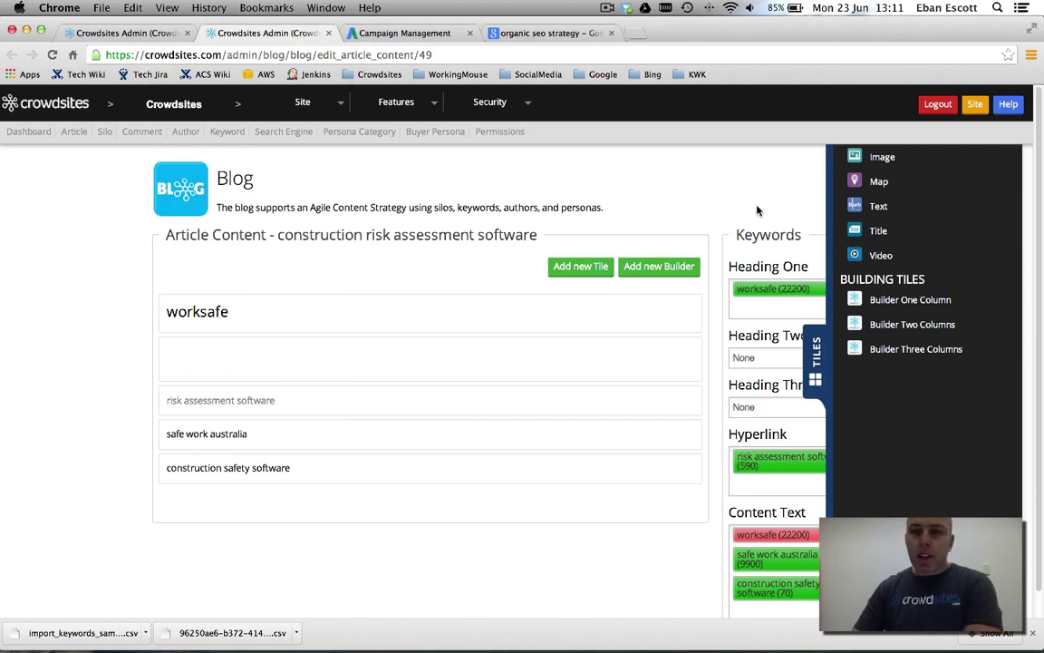
pyautogui.click(778, 197)
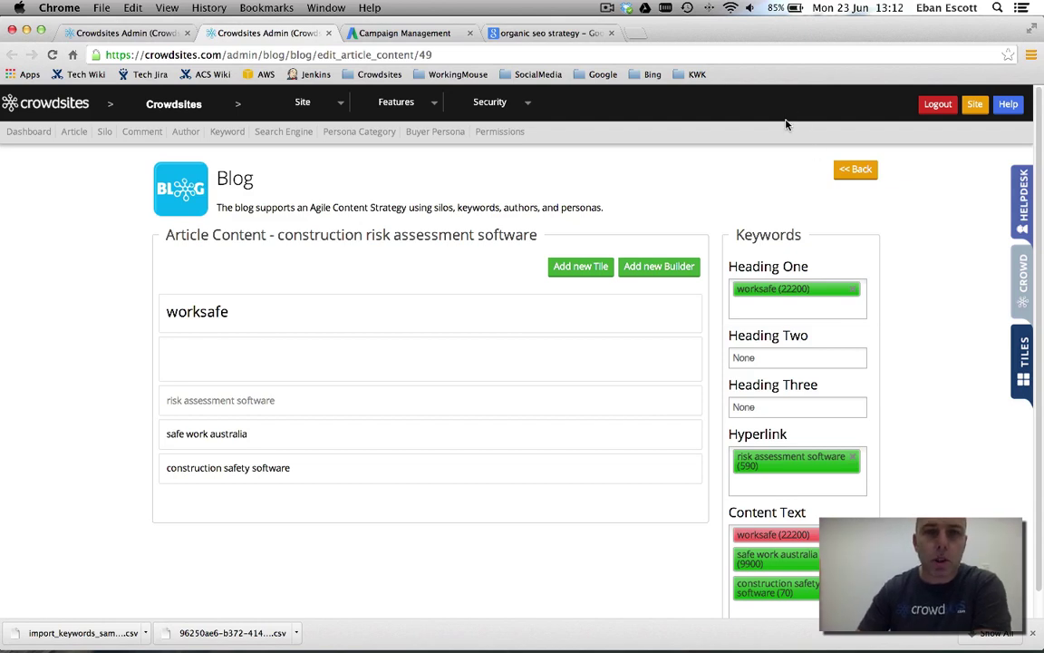
# Open the blog's keyword list and examine the keywords' competition and monthly searches.
pyautogui.click(227, 132)
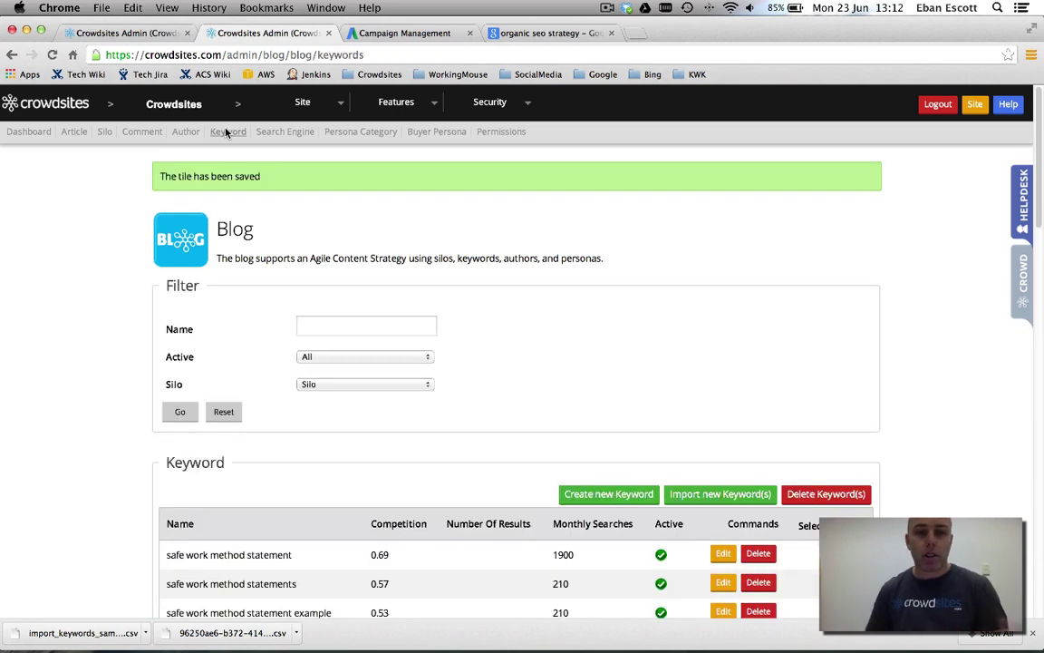
pyautogui.scroll(-3, 460, 256)
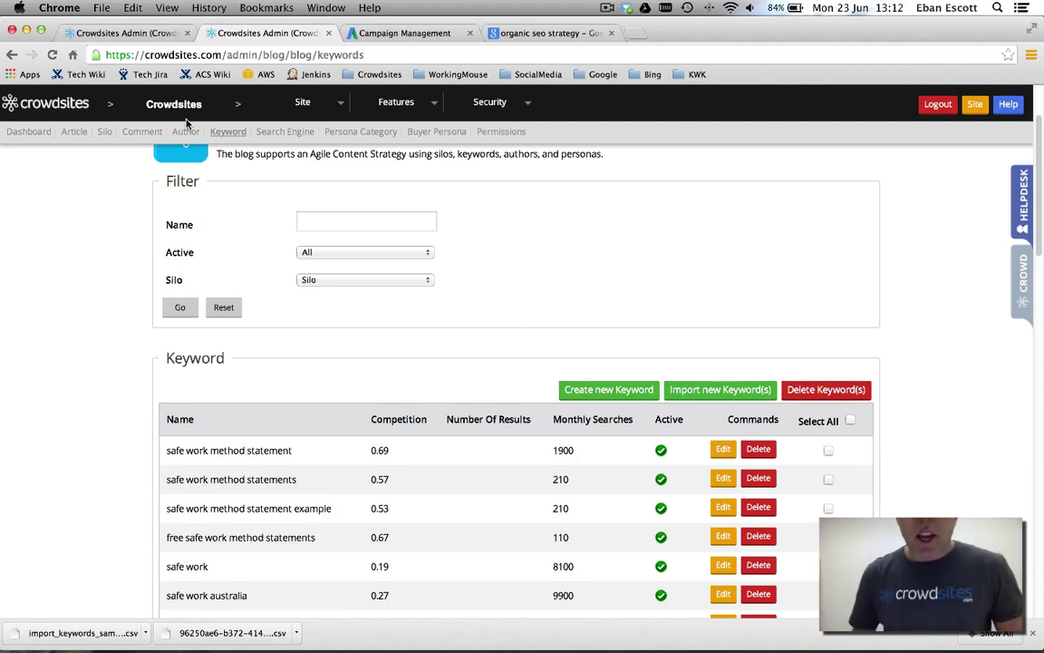
pyautogui.click(228, 132)
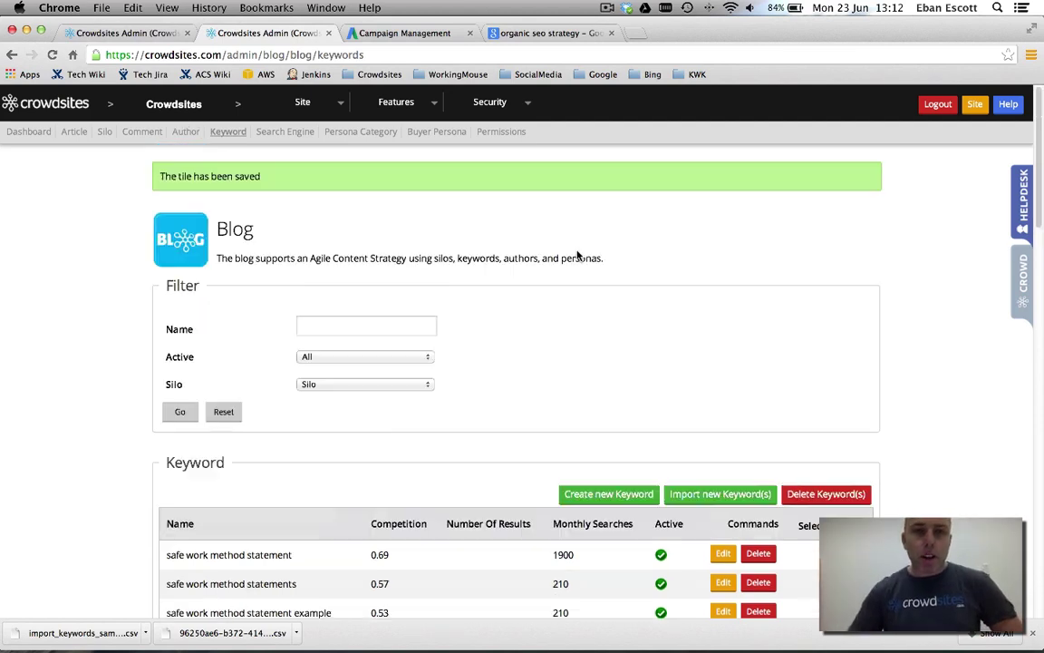